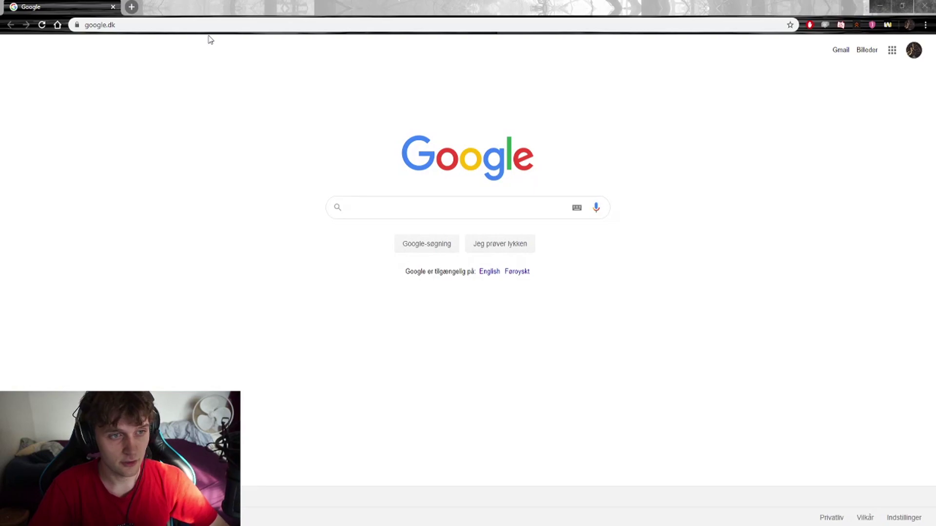
- Load twitch.tv/nmplol and scroll through its chat while the stream plays live
left_click(210, 28)
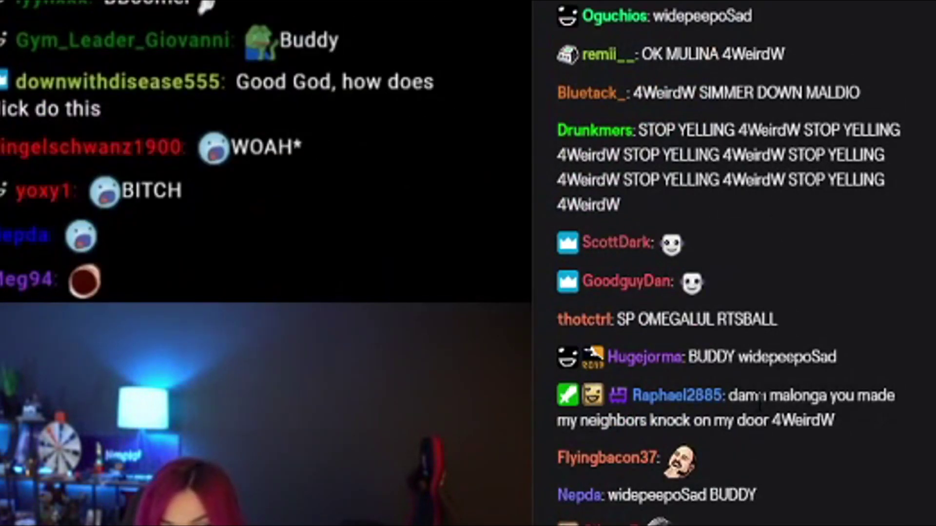
scroll(755, 385, "up", 6)
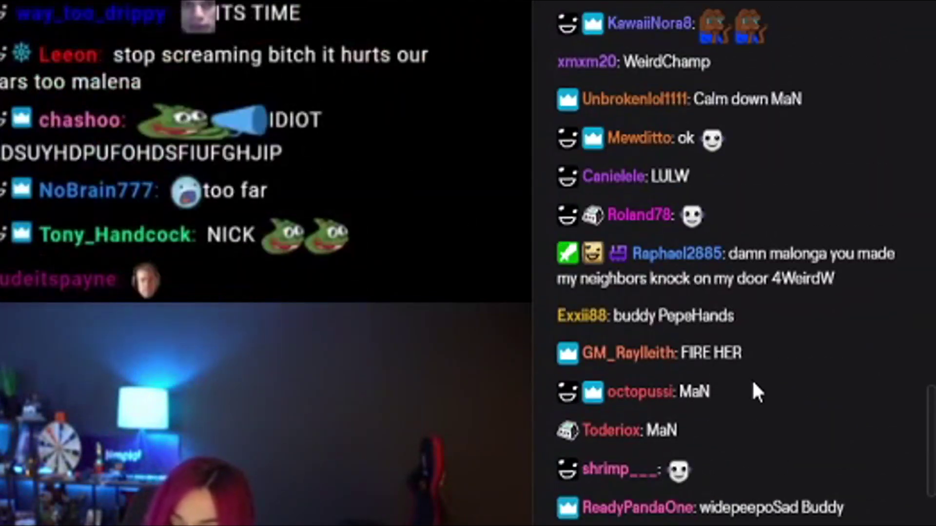
scroll(776, 327, "down", 8)
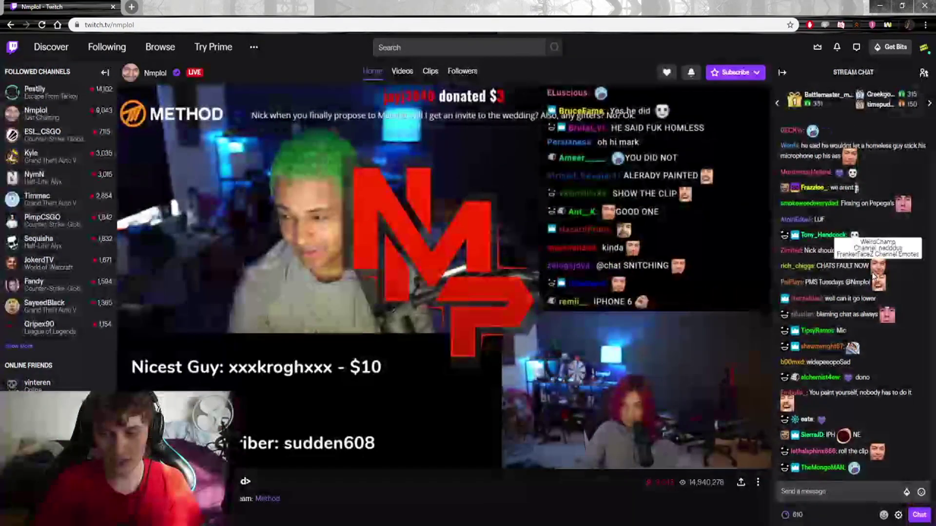
- Scroll the Nmplol chat up and back down before leaving the stream
scroll(878, 305, "up", 1)
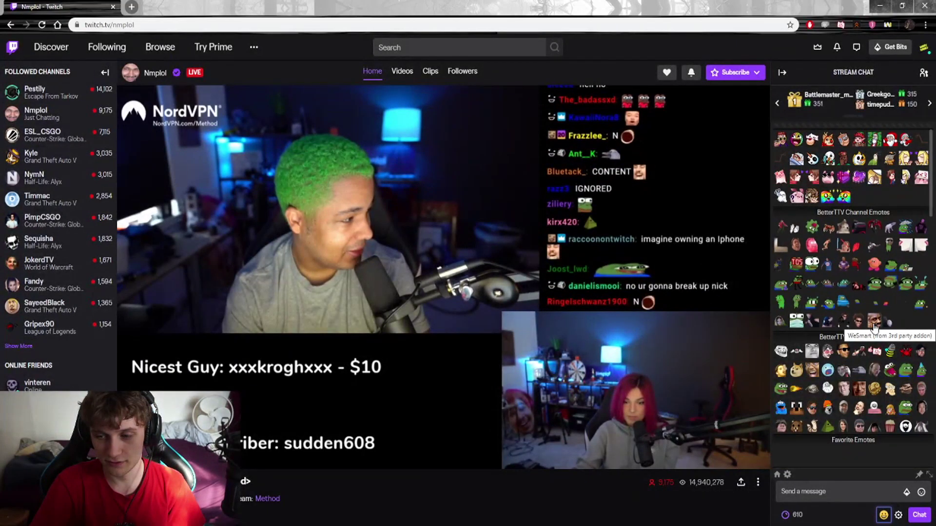
scroll(855, 328, "down", 5)
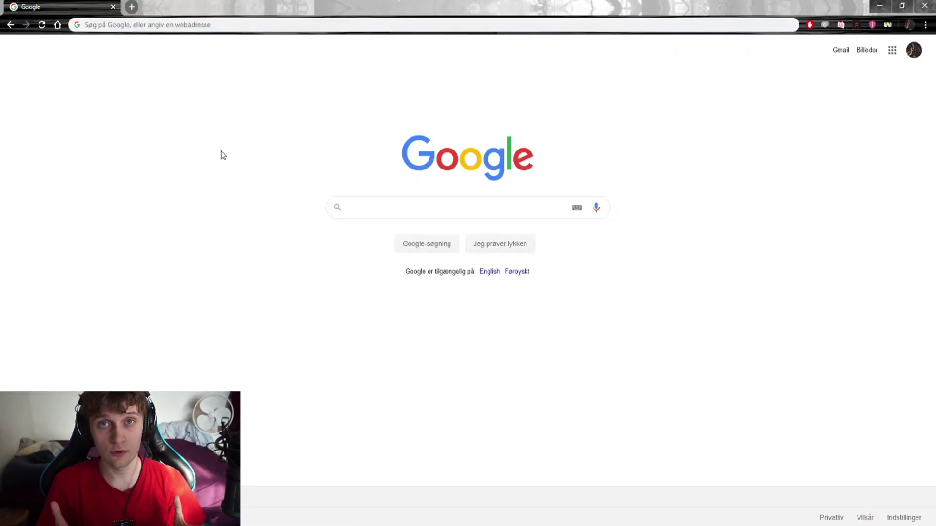
- Search 'bttv', open betterttv.com and choose Download for Chrome
left_click(228, 27)
type("bttv")
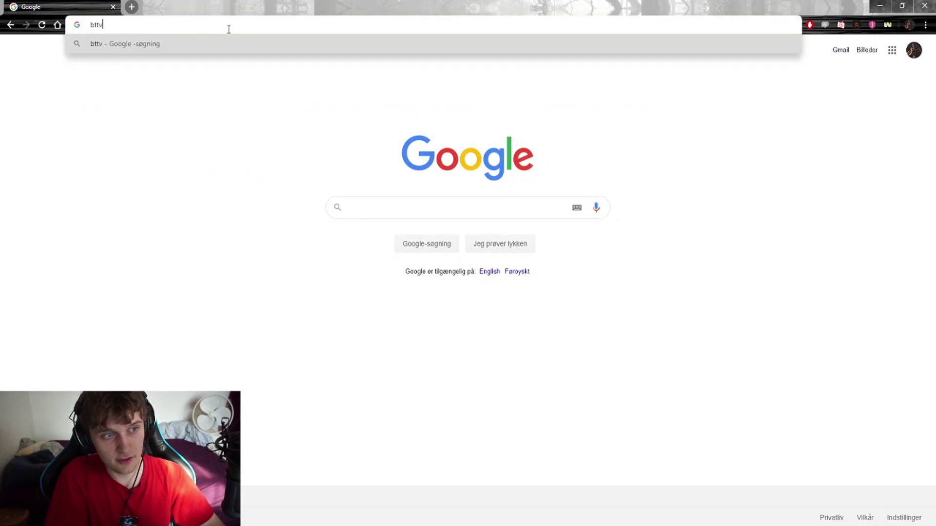
type("'")
key("Return")
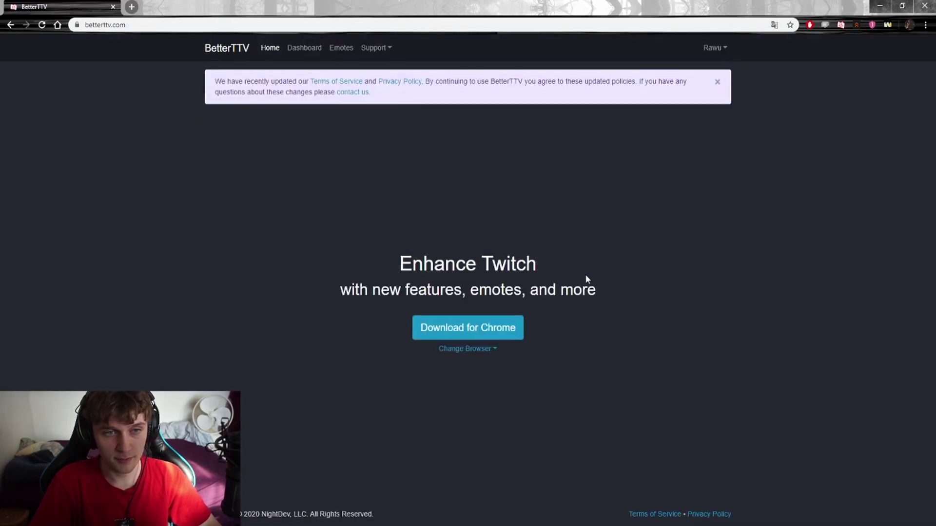
left_click(460, 330)
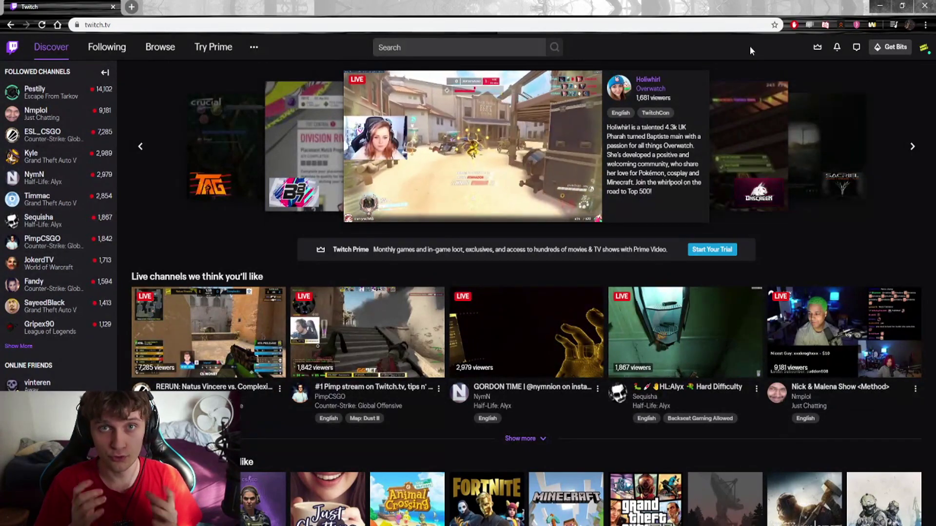
- Confirm BetterTTV Emotes and FrankerFaceZ Emotes are On in BetterTTV Settings, then close them
left_click(922, 49)
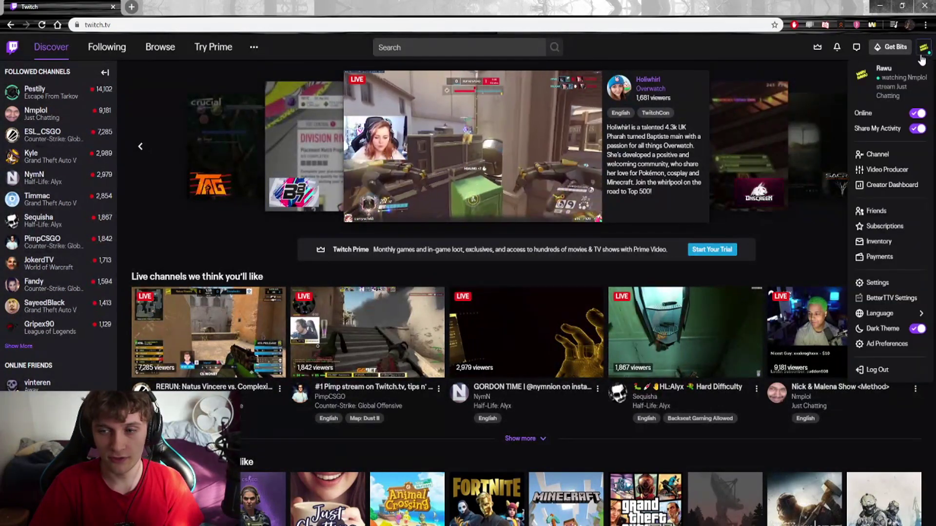
left_click(882, 298)
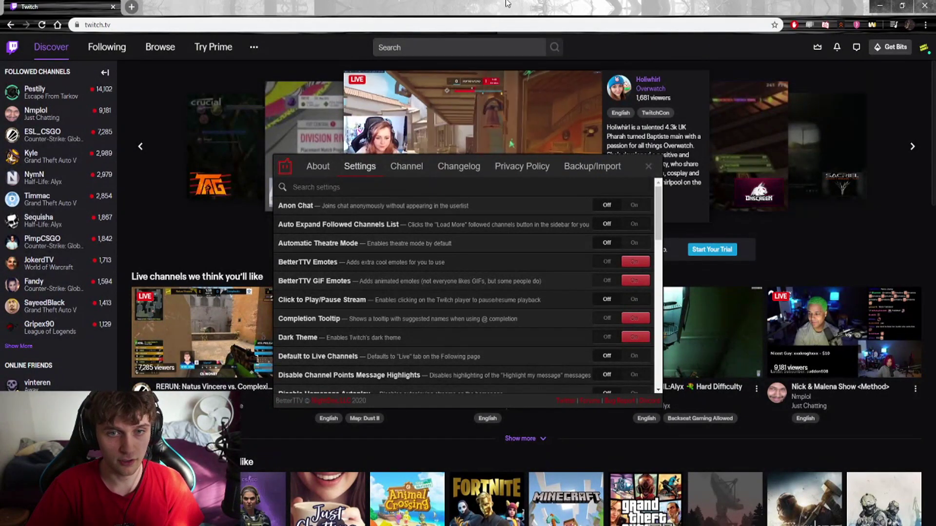
mouse_move(507, 4)
left_mouse_down()
mouse_move(526, 45)
mouse_move(437, 92)
mouse_move(691, 265)
mouse_move(490, 1)
left_mouse_up()
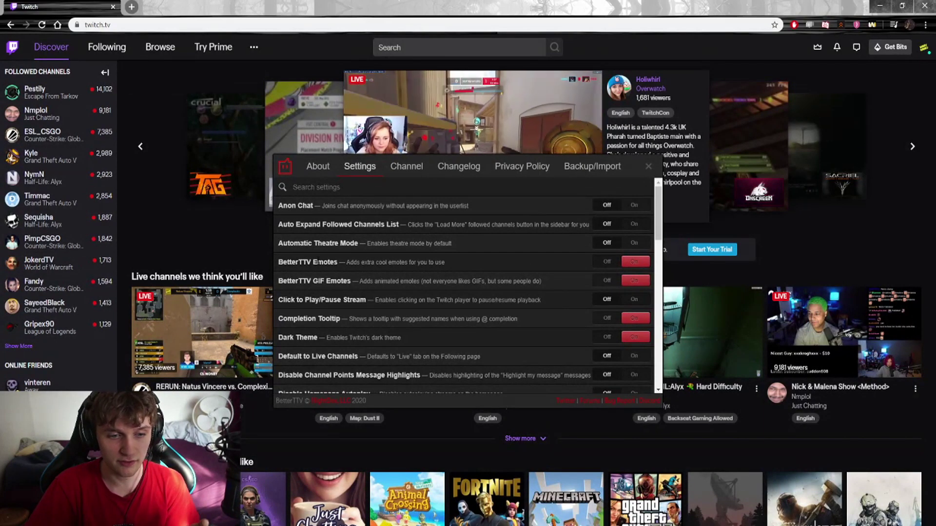
scroll(304, 268, "down", 5)
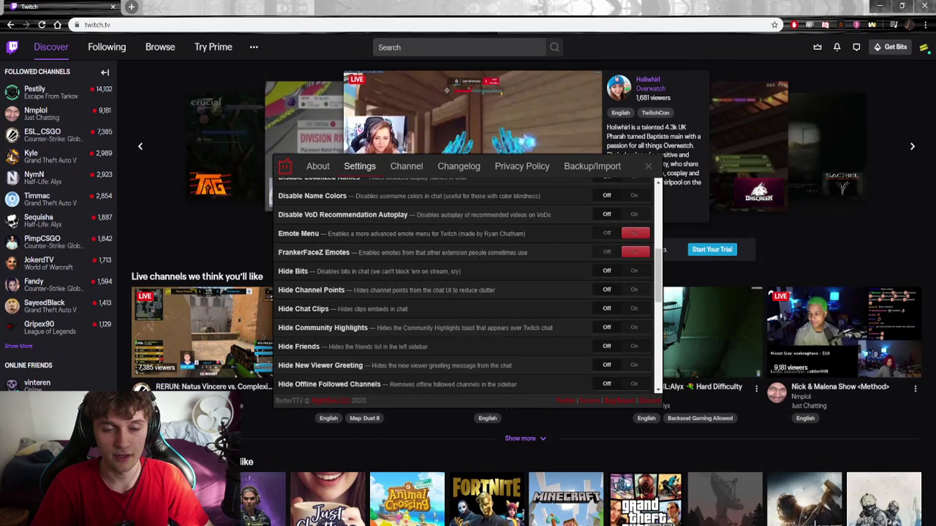
key("Escape")
left_click(924, 47)
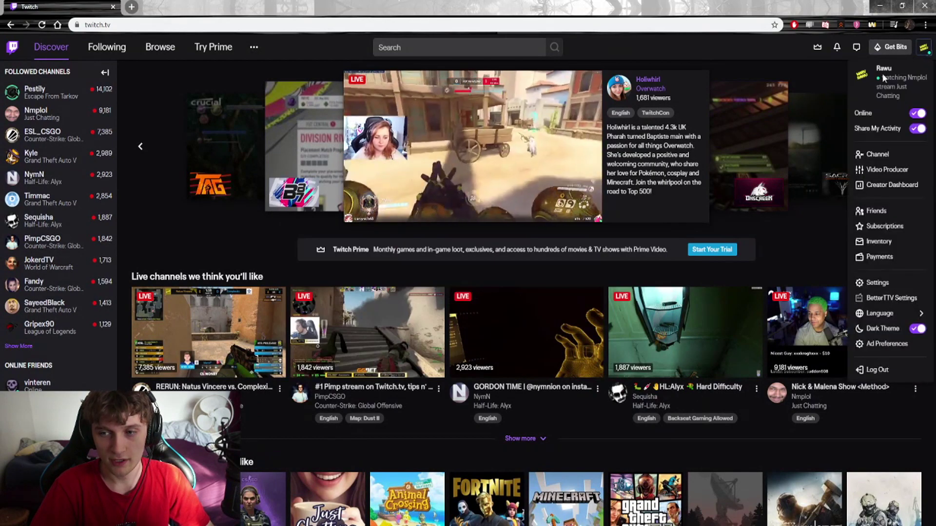
- Browse your own channel's chat emote list, then open betterttv.com in a new tab
left_click(883, 156)
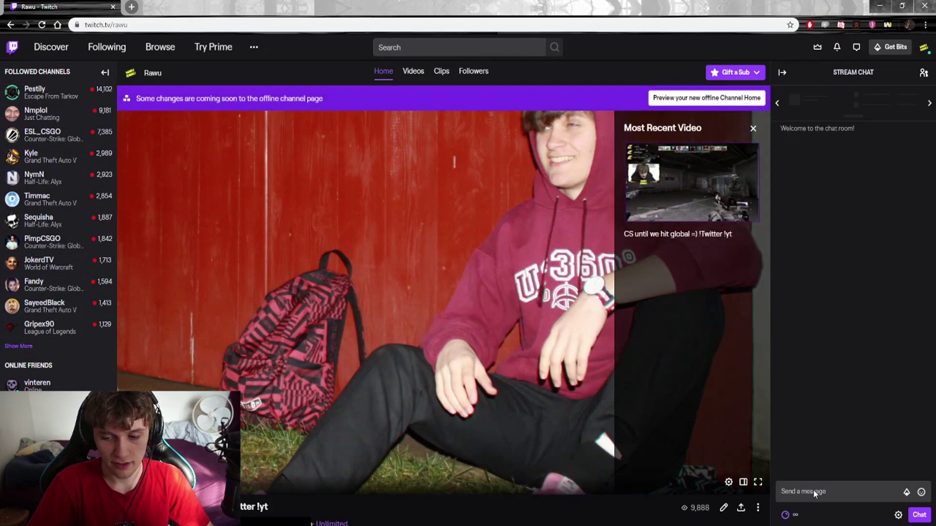
left_click(813, 490)
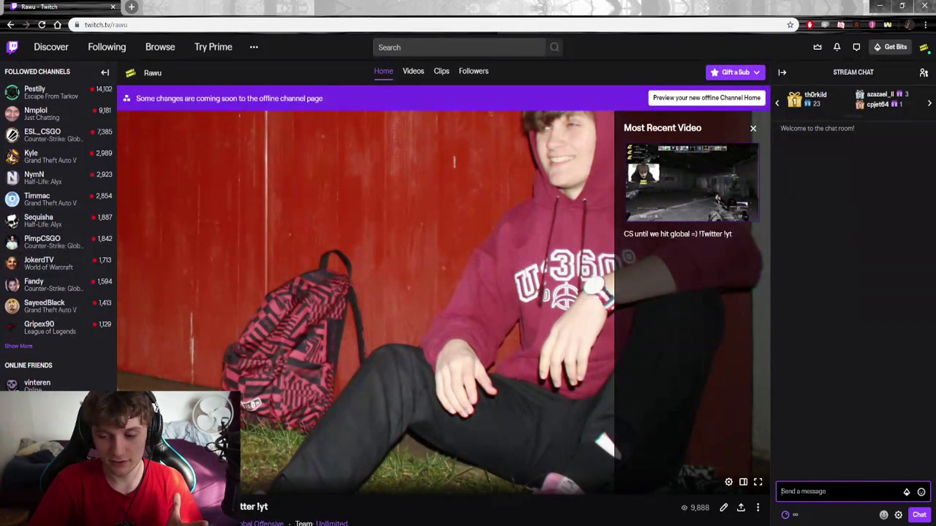
left_click(883, 515)
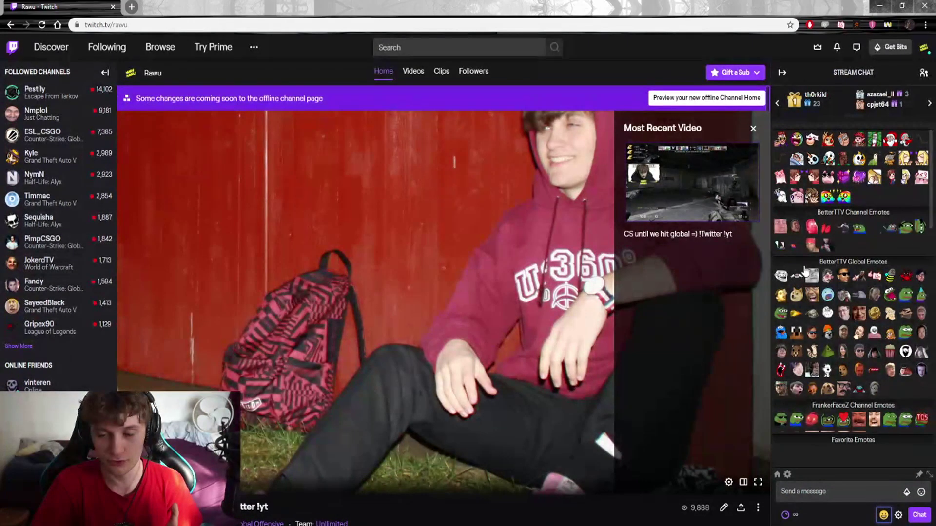
scroll(873, 286, "down", 3)
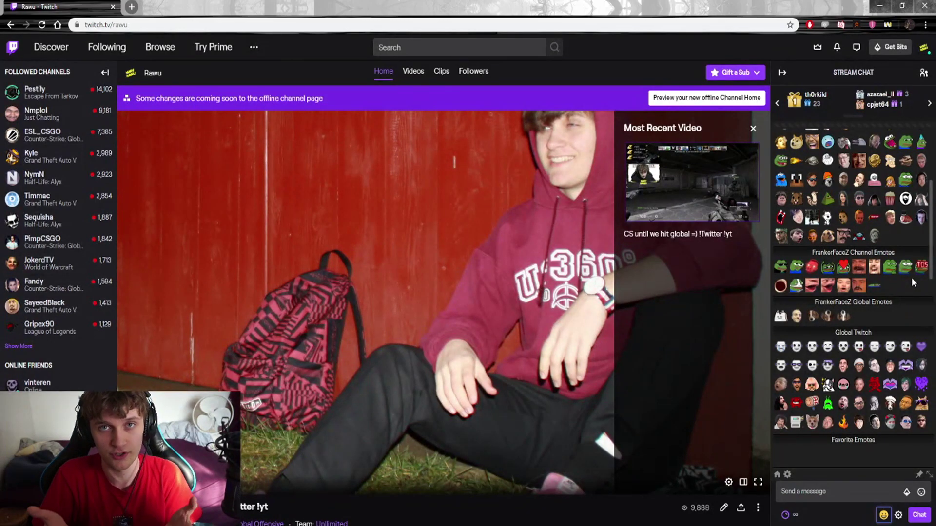
left_click(131, 6)
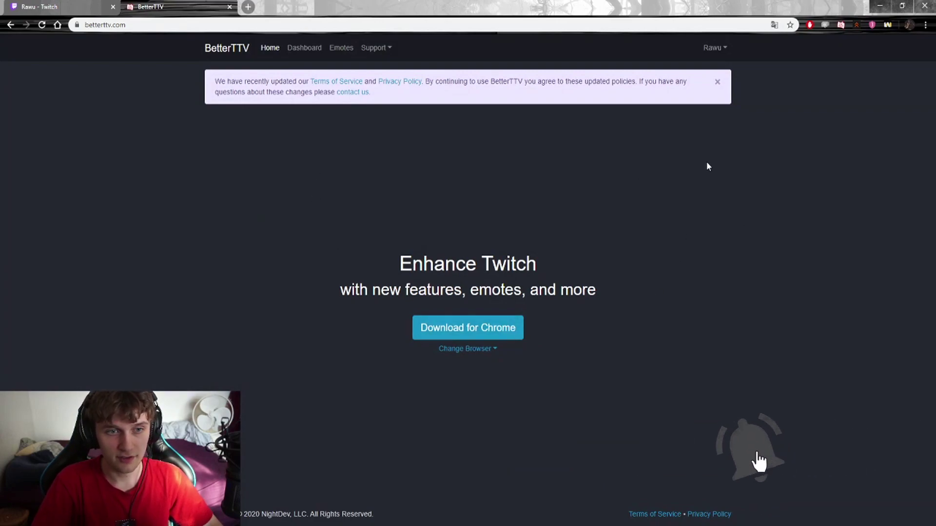
- On betterttv.com, go to Emotes and scroll through the Top Emotes grid
left_click(722, 50)
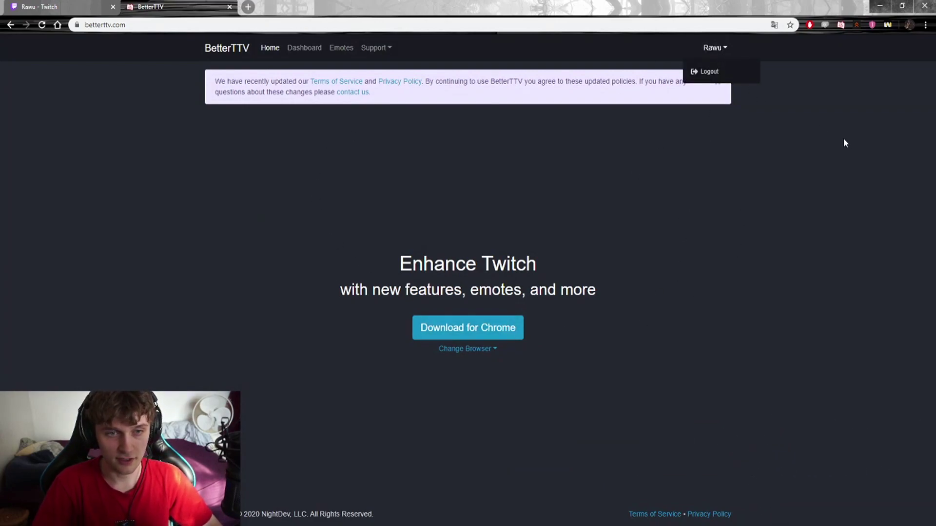
left_click(492, 44)
left_click(340, 52)
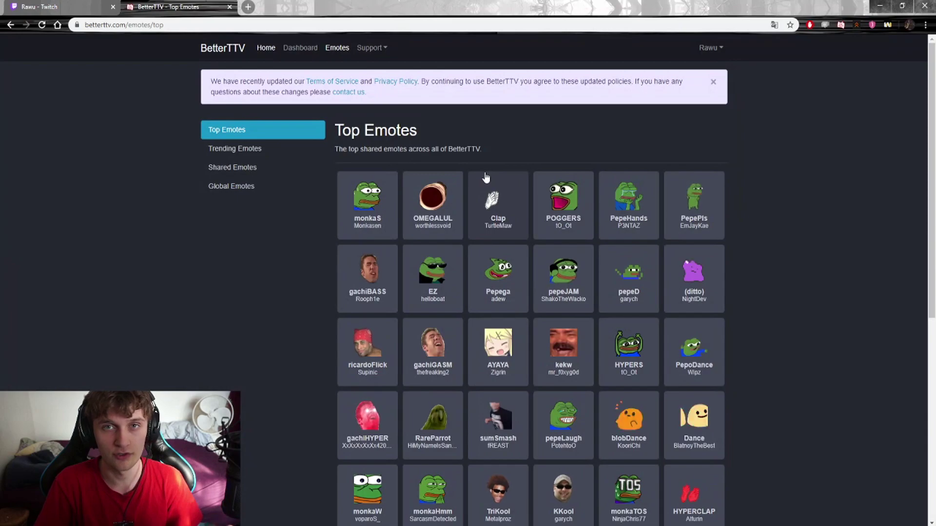
scroll(493, 174, "down", 2)
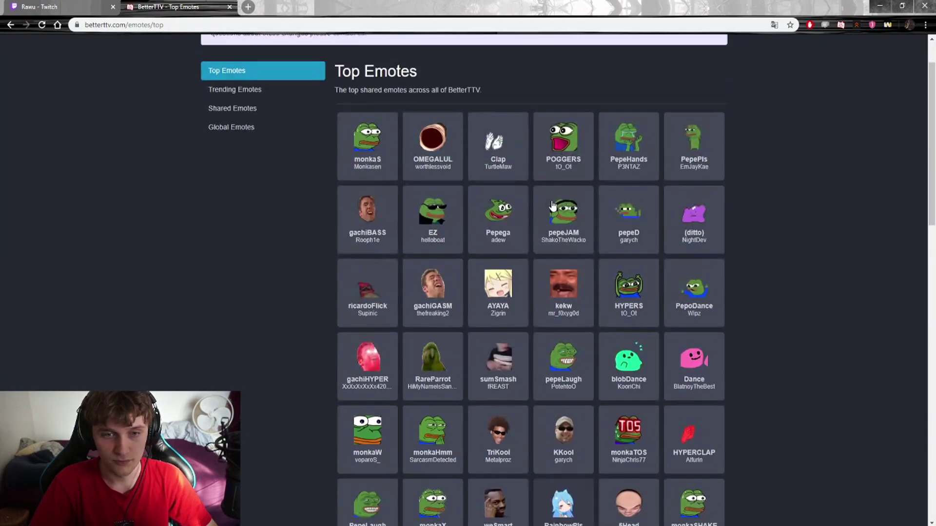
scroll(499, 172, "up", 2)
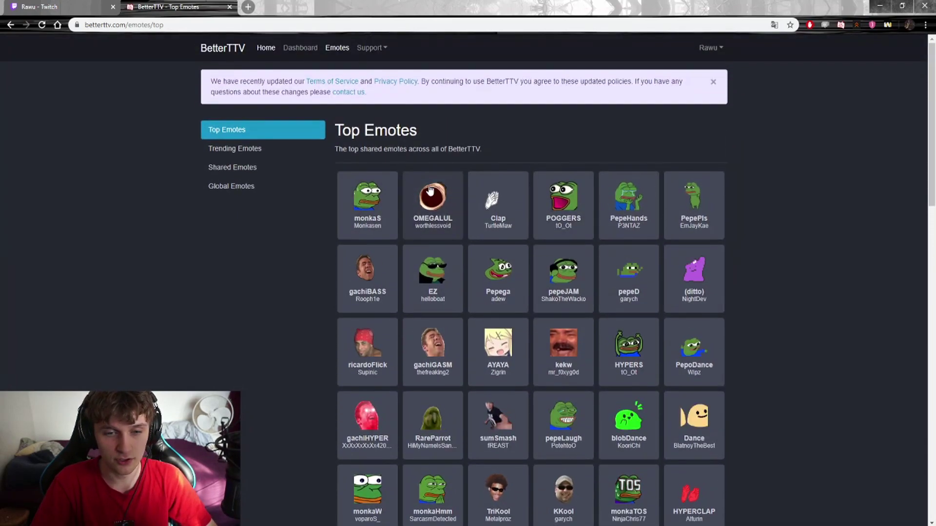
scroll(536, 250, "down", 9)
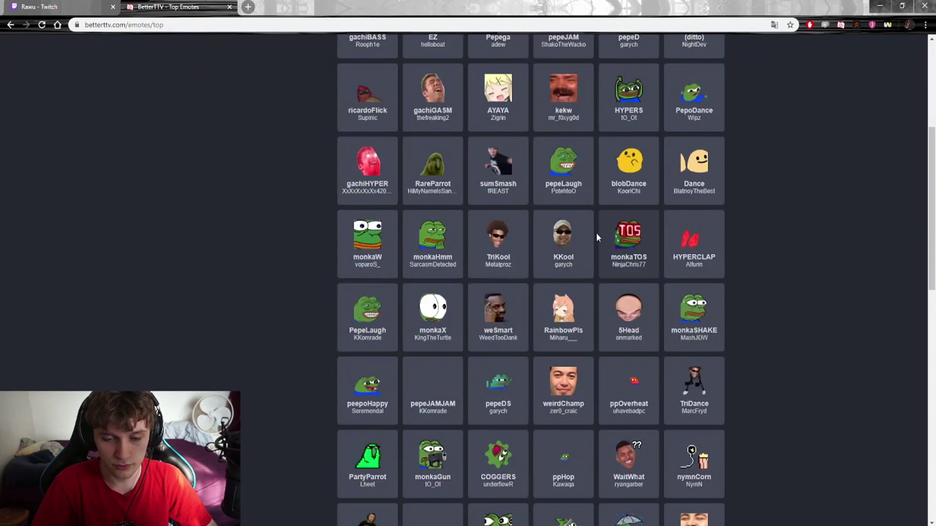
scroll(681, 313, "down", 4)
- Add ZULUL to the channel and check it in the Dashboard emotes list
left_click(694, 270)
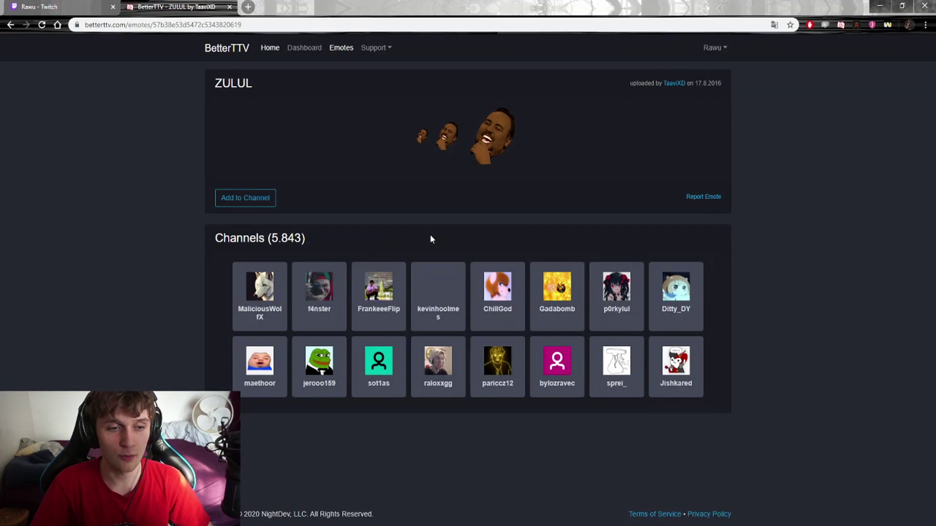
left_click(264, 201)
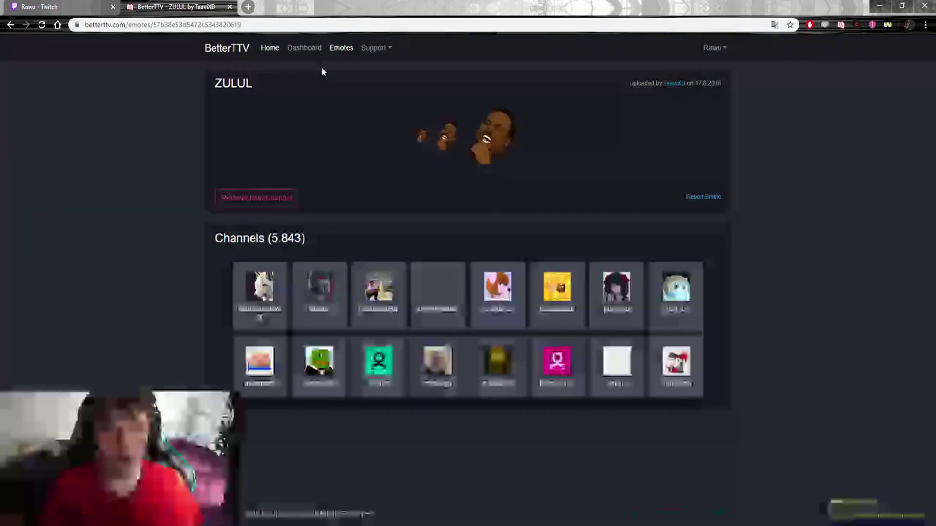
left_click(305, 48)
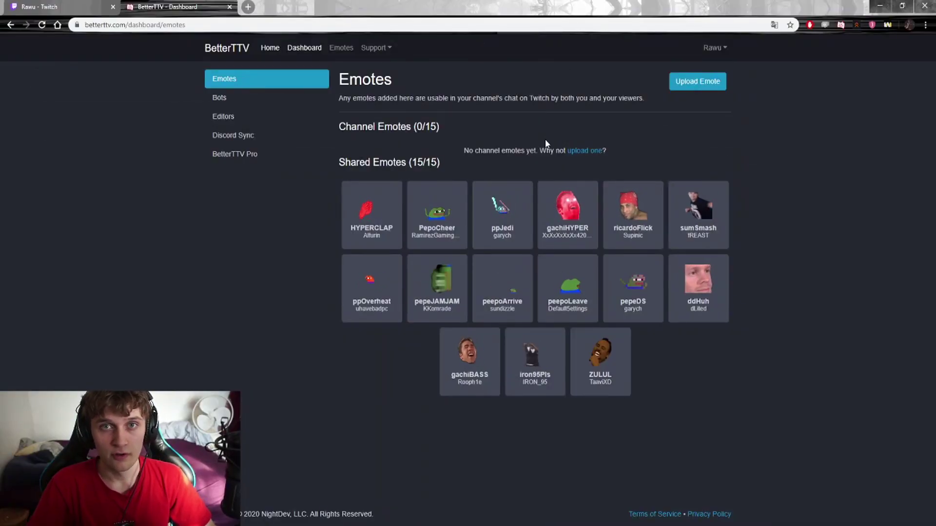
- Search Google for 'frankerface emotes' and open the FrankerFaceZ Emote Library
left_click(372, 28)
key("ctrl+a")
type("fra")
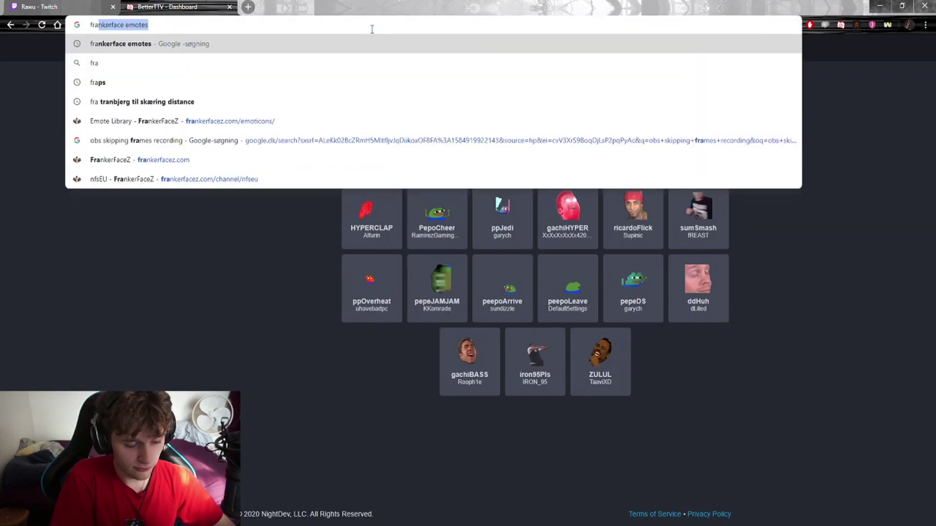
type("nkerface emotes")
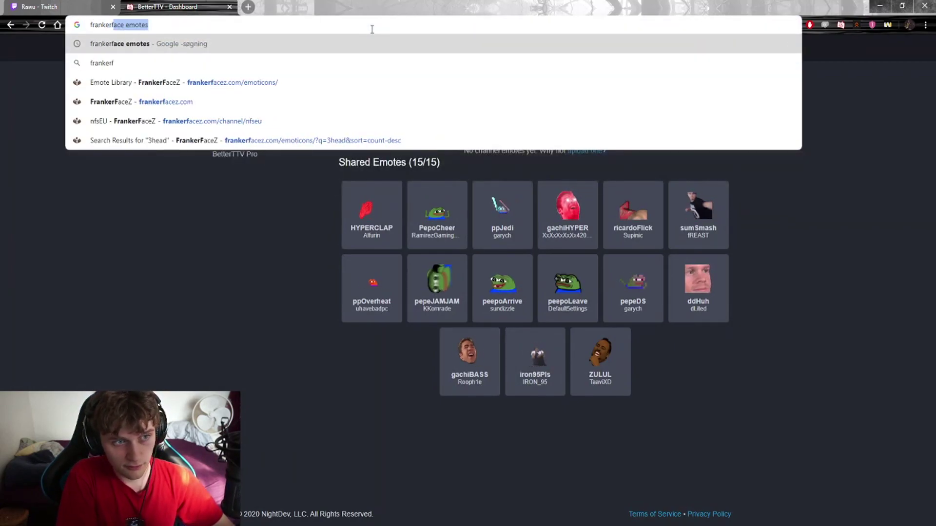
key("Return")
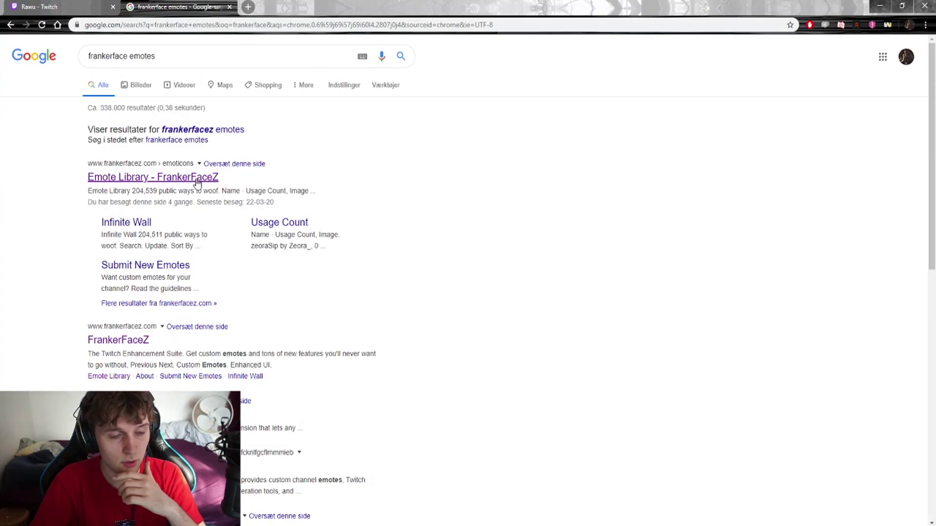
left_click(157, 179)
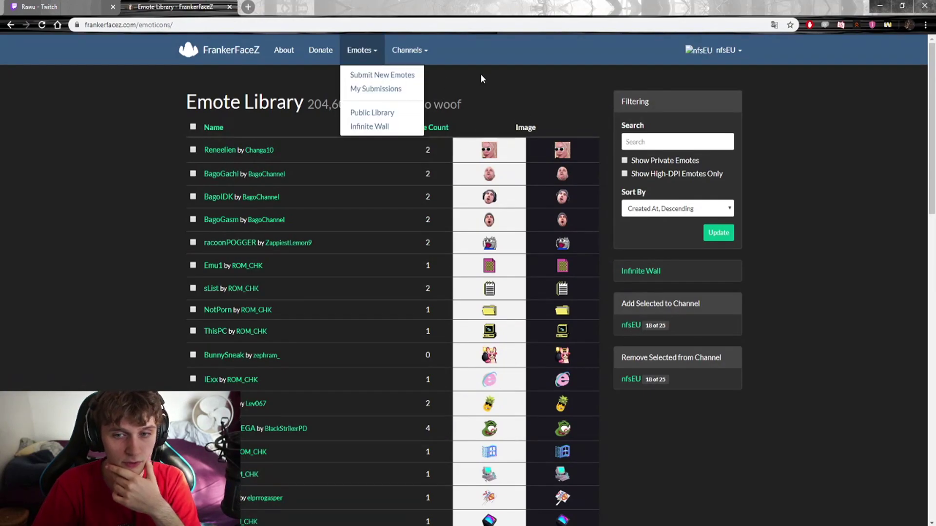
- Search the library for 'sadcat', add sadCat to the channel, and return to Twitch
left_click(677, 142)
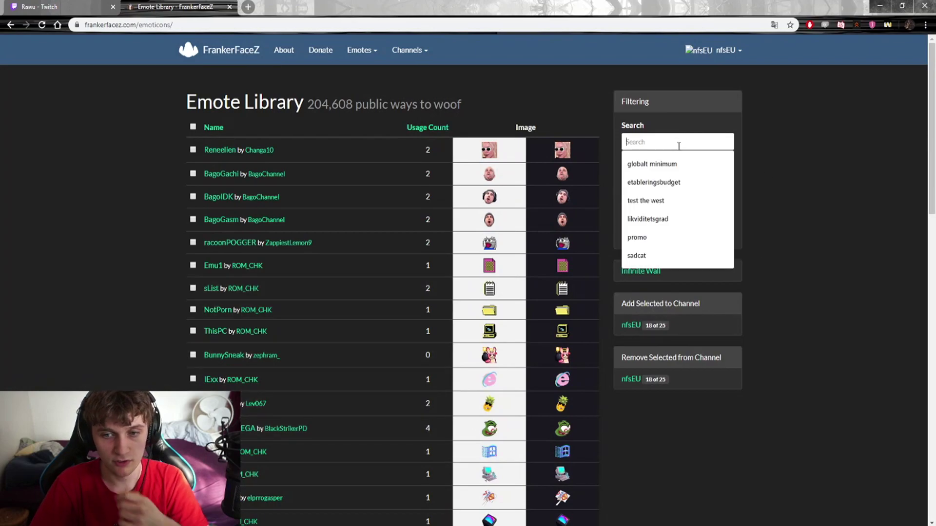
type("sadcat")
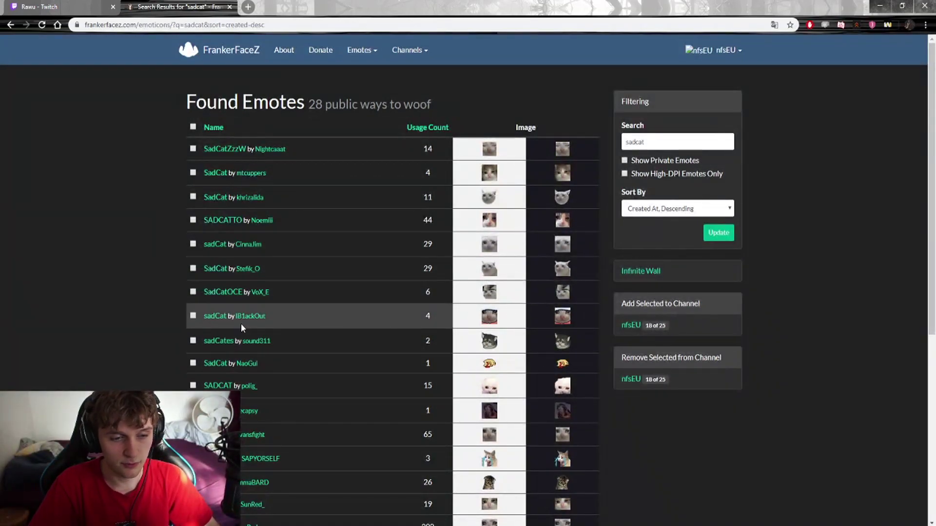
left_click(211, 317)
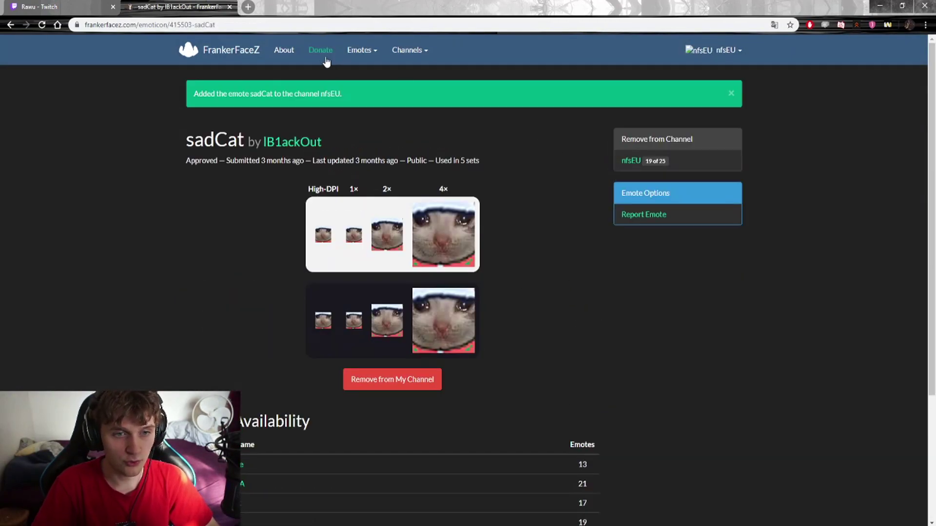
left_click(70, 5)
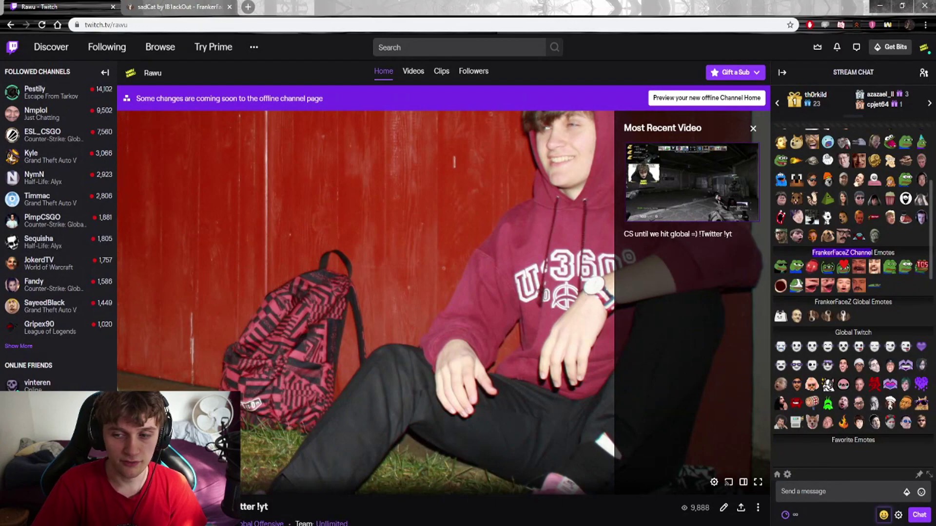
- Scroll the Twitch emote picker to check its BetterTTV and FrankerFaceZ sections
scroll(812, 215, "up", 3)
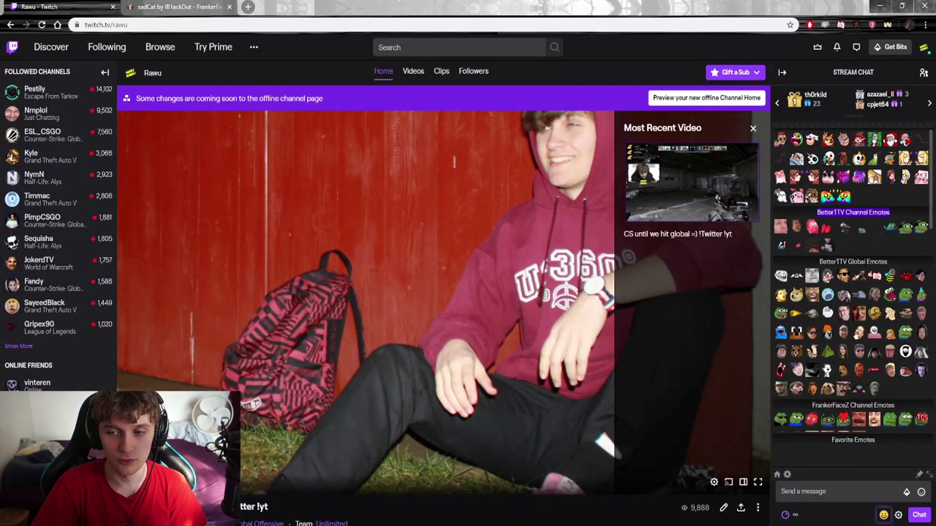
scroll(867, 267, "down", 4)
scroll(868, 267, "up", 4)
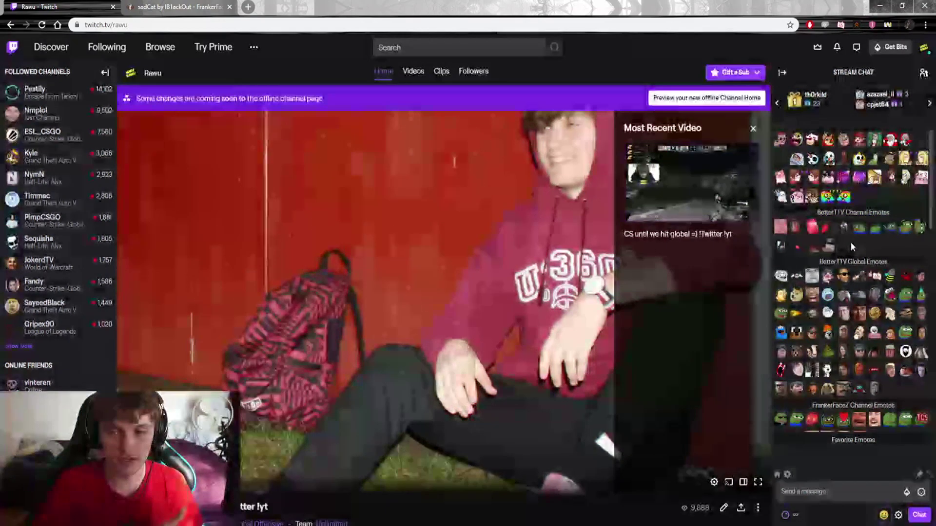
scroll(850, 268, "down", 3)
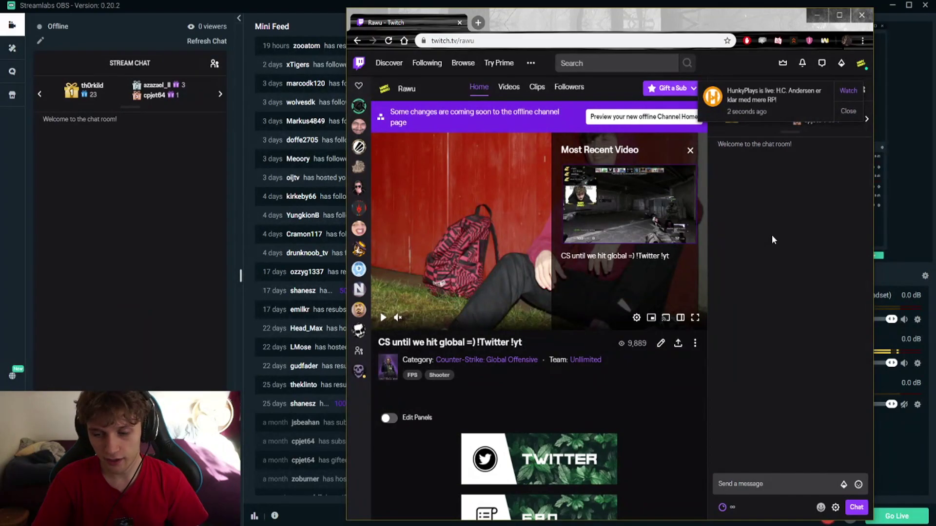
- Send a Pog emote message in Twitch chat, then bring Streamlabs OBS forward
left_click(820, 508)
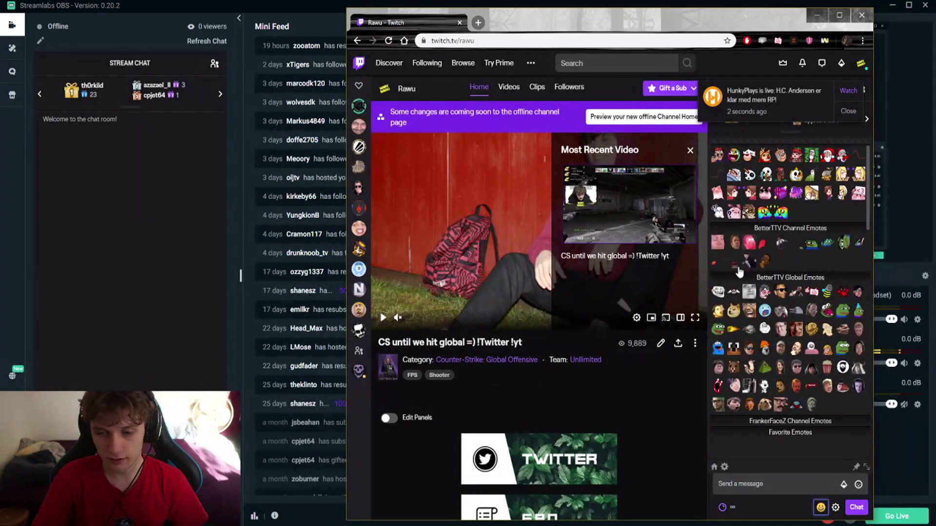
scroll(739, 272, "down", 4)
left_click(749, 182)
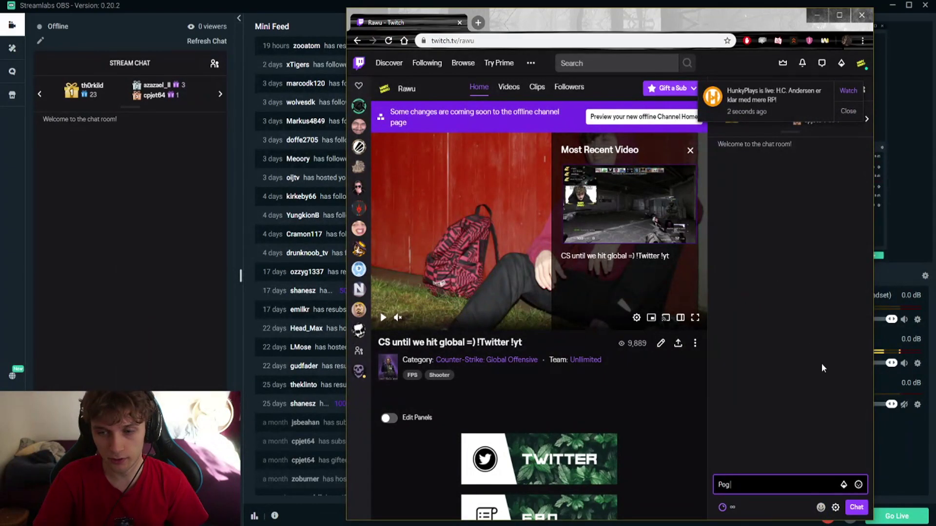
left_click(857, 508)
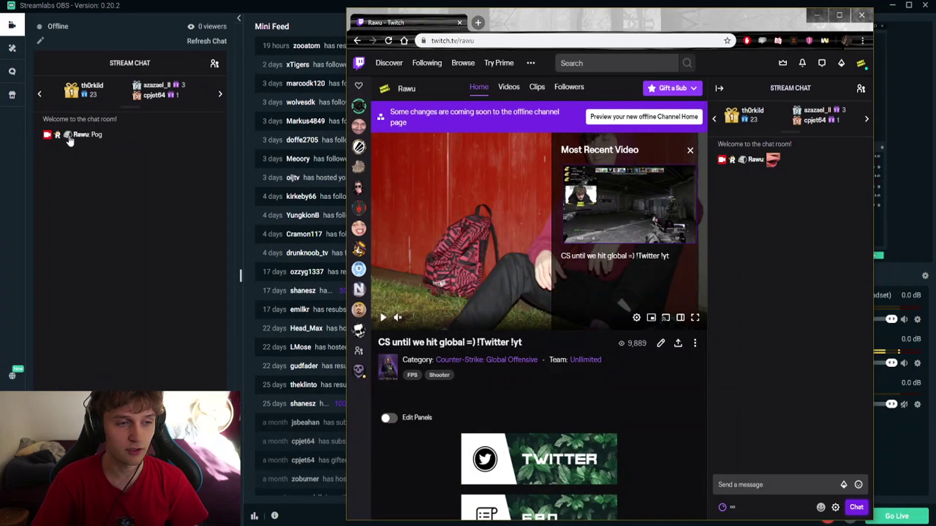
left_click(175, 215)
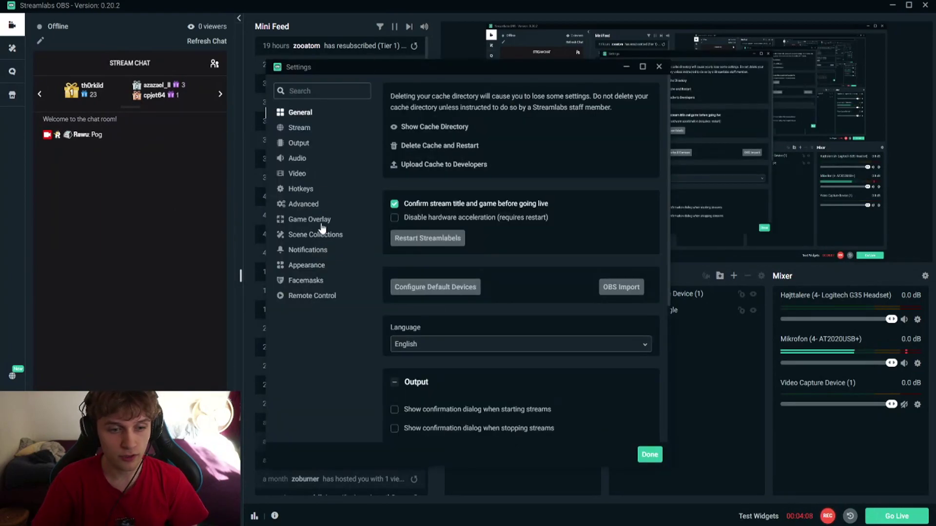
- Enable BetterTTV and FrankerFaceZ emotes for Twitch in the Streamlabs OBS Appearance settings
left_click(307, 265)
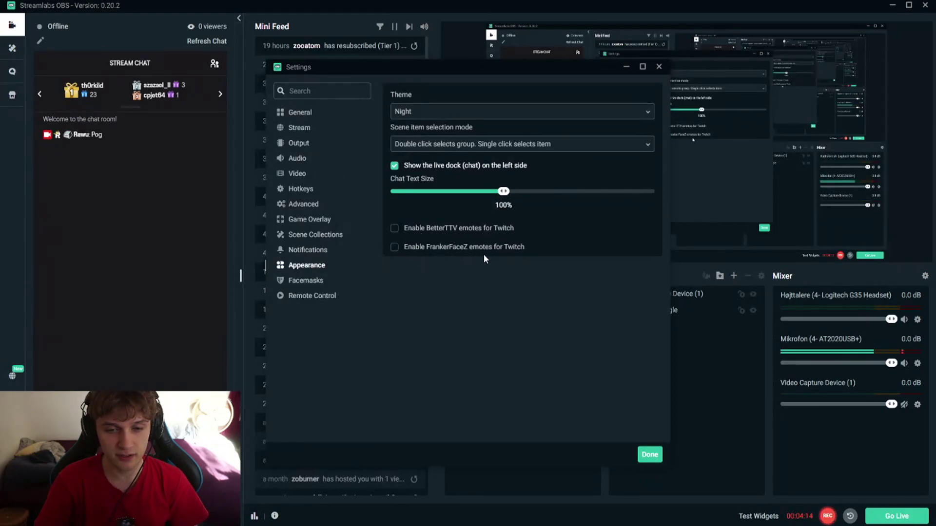
left_click(394, 248)
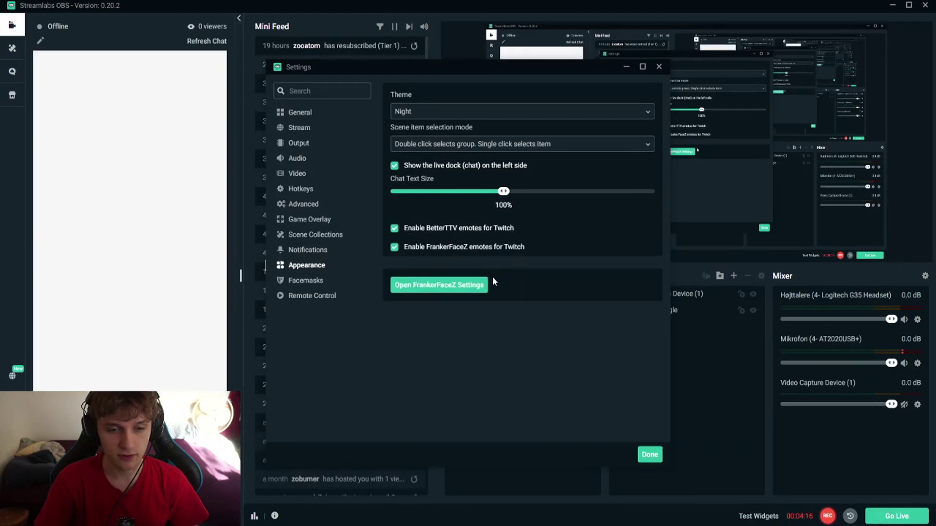
- Apply the settings, refresh the OBS chat, and send an emote from Twitch chat to check it renders
left_click(650, 454)
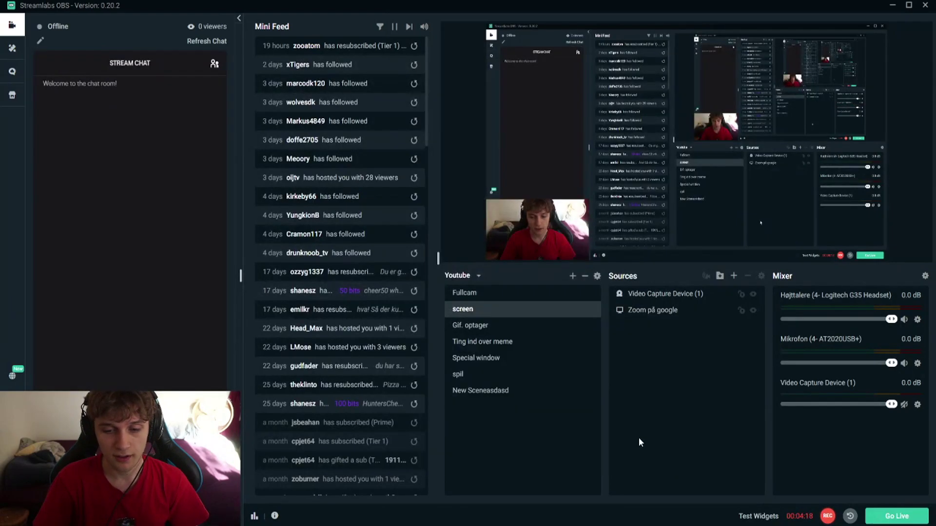
left_click(202, 45)
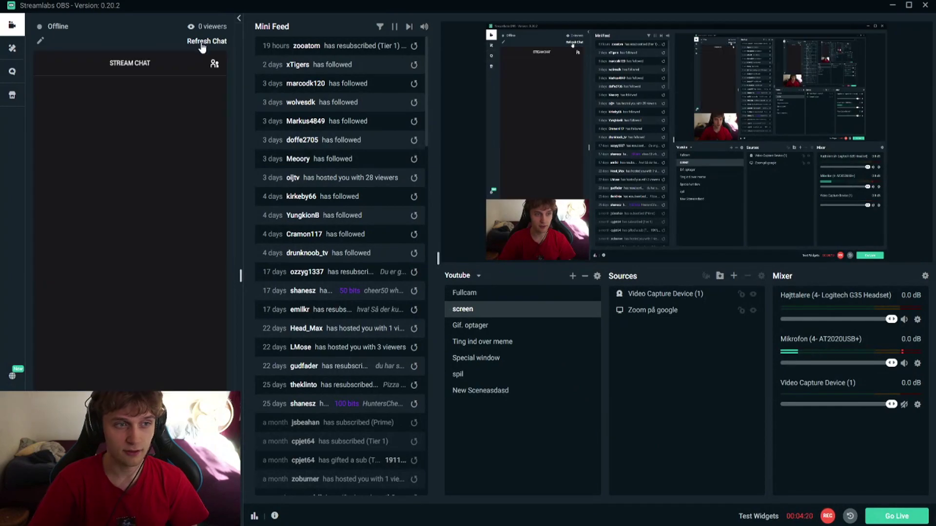
key("alt+Tab")
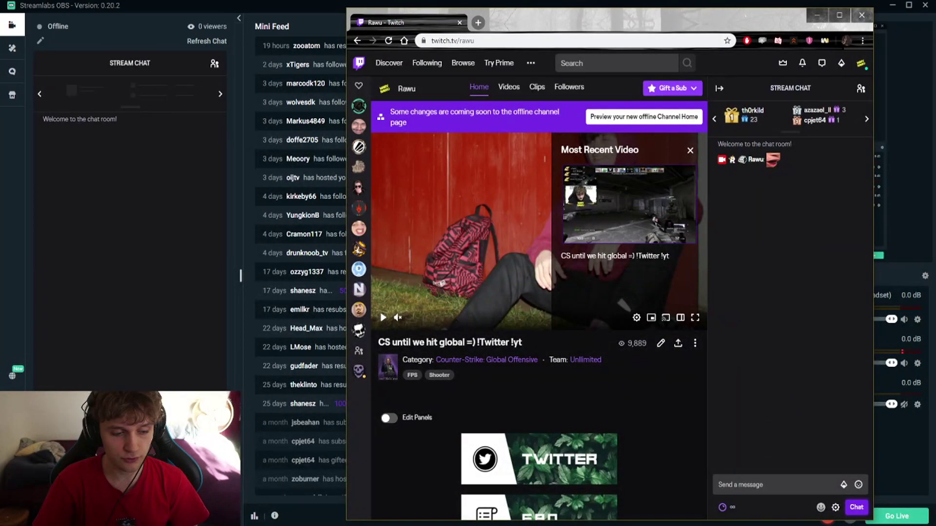
left_click(821, 508)
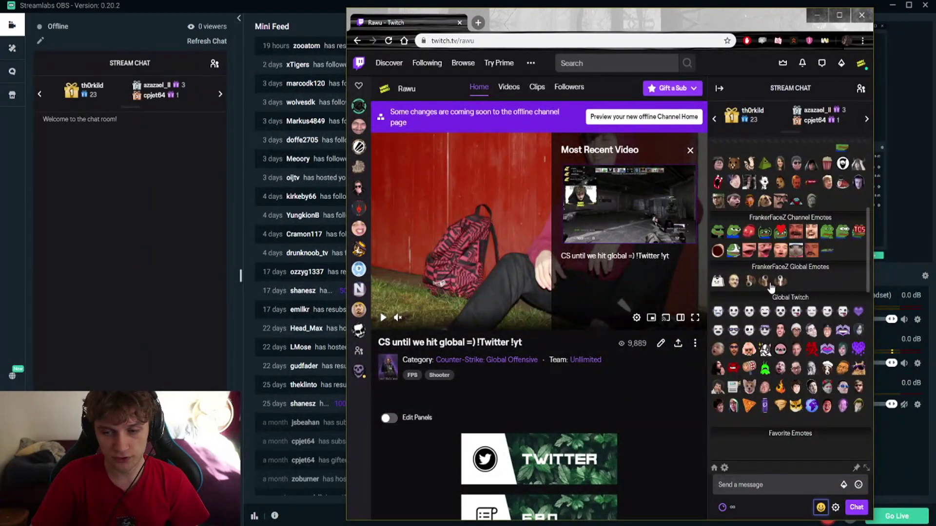
left_click(751, 252)
left_click(857, 508)
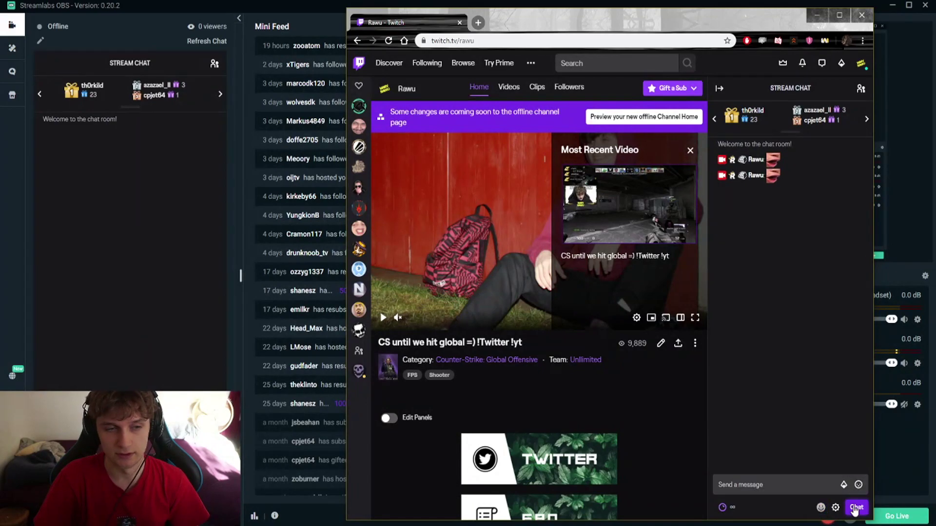
key("alt+Tab")
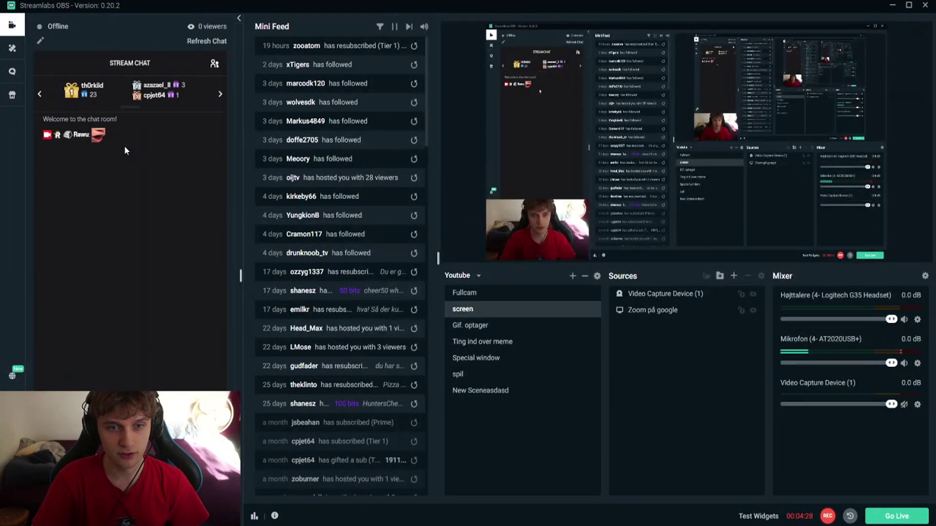